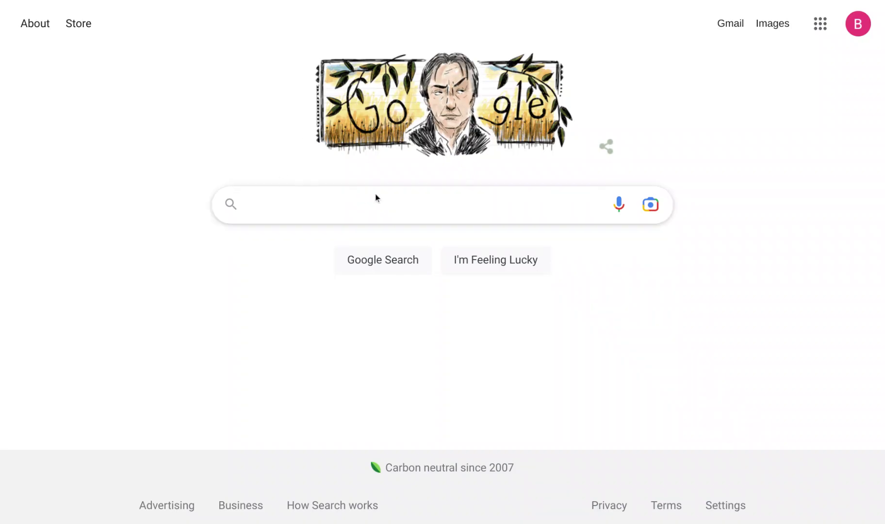
Search Google for 'clinfhir'.
{"action": "left_click", "coordinate": [327, 203]}
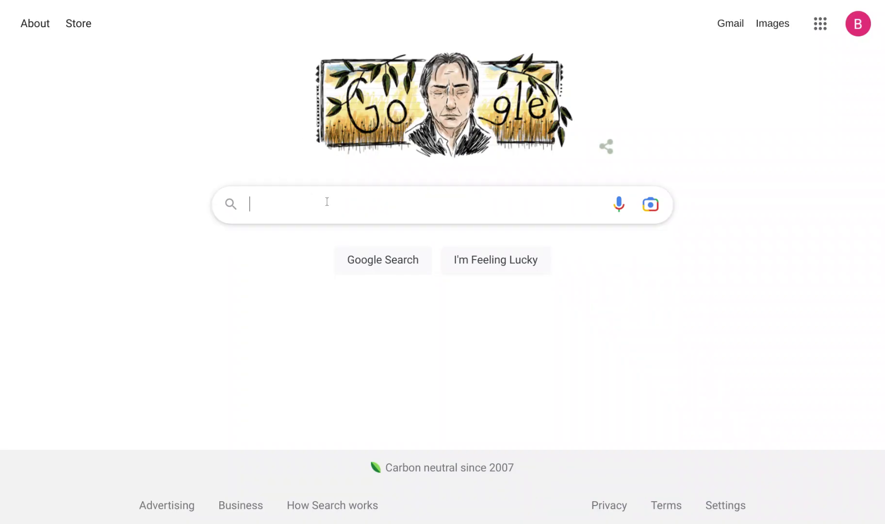
{"action": "type", "text": "clinfhir"}
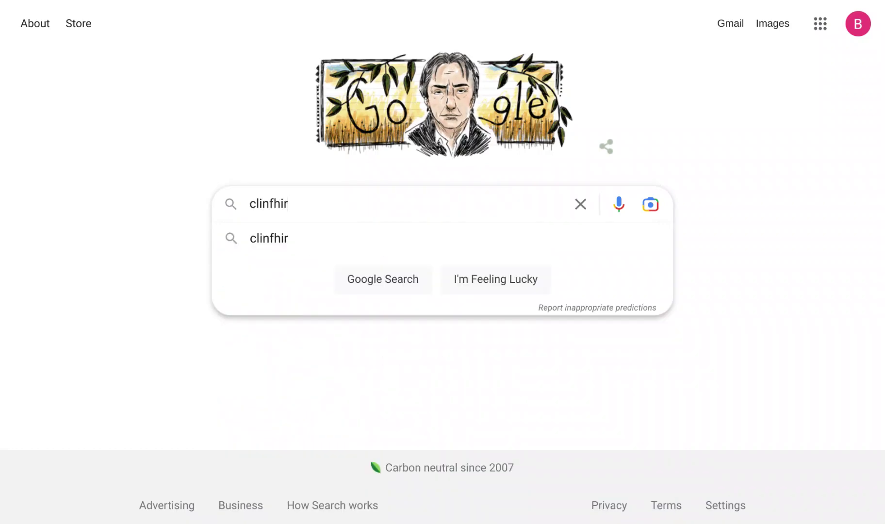
{"action": "key", "text": "Return"}
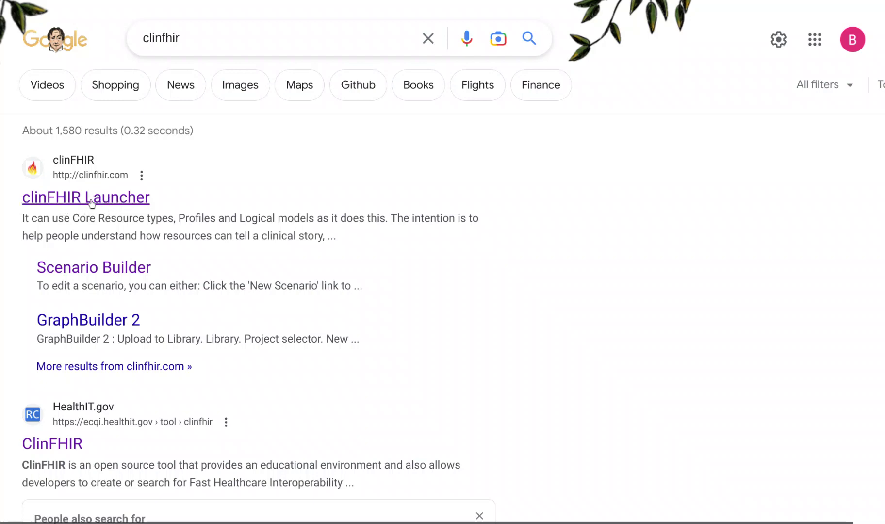
{"action": "scroll", "coordinate": [92, 202], "scroll_direction": "down", "scroll_amount": 1}
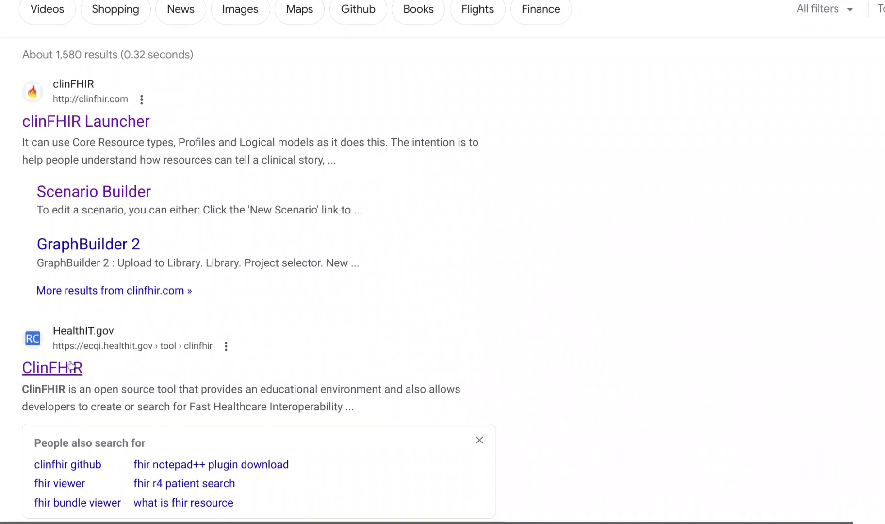
Read the HealthIT.gov ClinFHIR description, noting 'educational environment', then return to the results.
{"action": "left_click", "coordinate": [70, 365]}
{"action": "scroll", "coordinate": [297, 244], "scroll_direction": "down", "scroll_amount": 1}
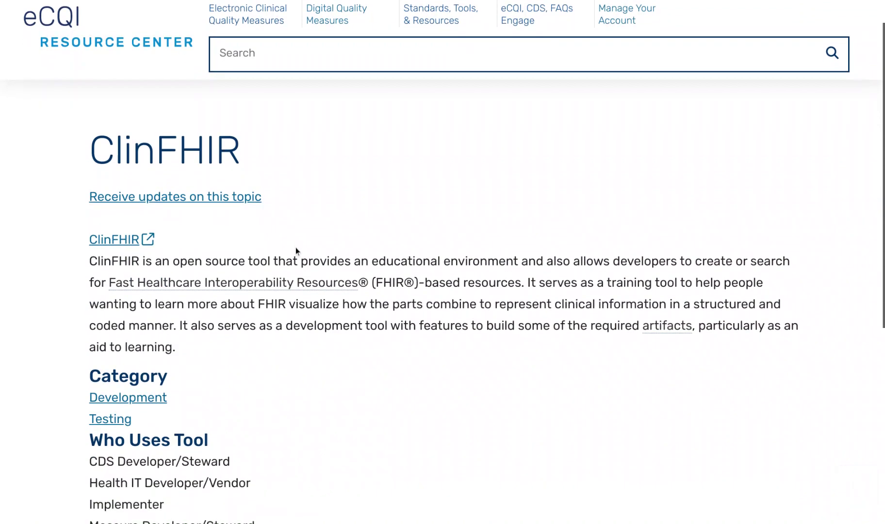
{"action": "scroll", "coordinate": [295, 247], "scroll_direction": "down", "scroll_amount": 1}
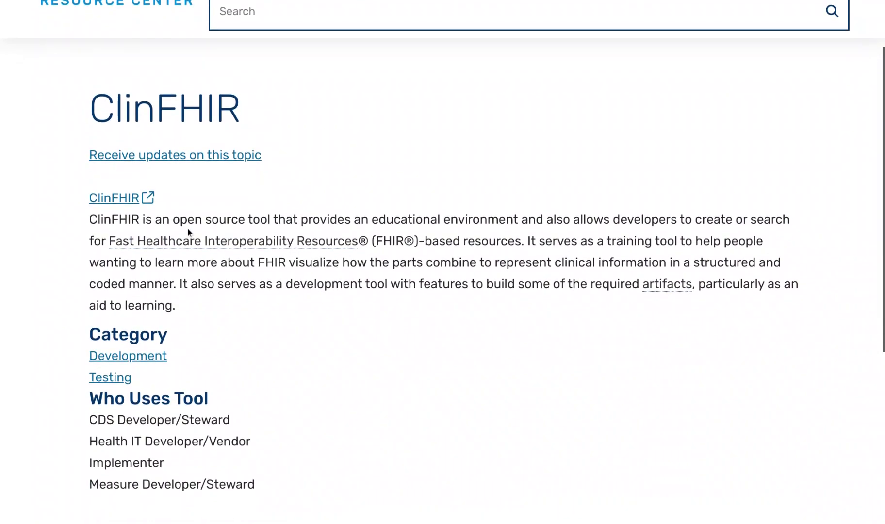
{"action": "scroll", "coordinate": [189, 229], "scroll_direction": "down", "scroll_amount": 1}
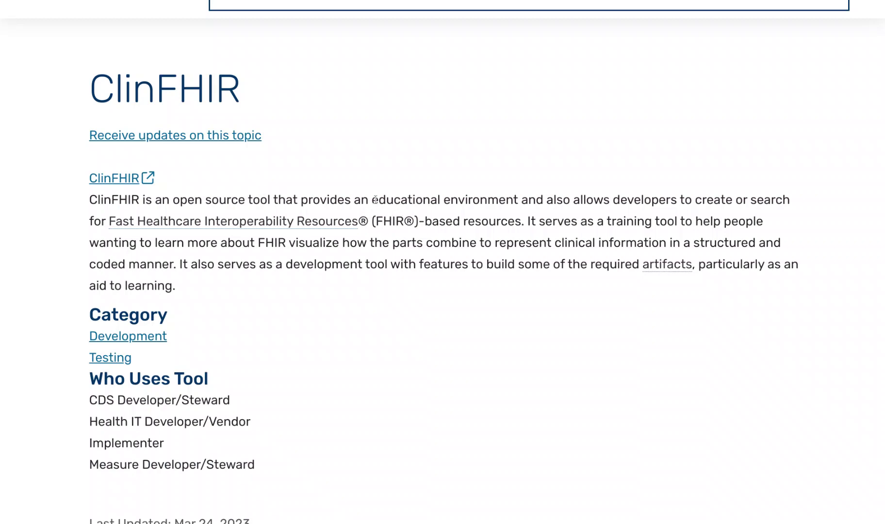
{"action": "left_click_drag", "start_coordinate": [373, 200], "coordinate": [517, 200]}
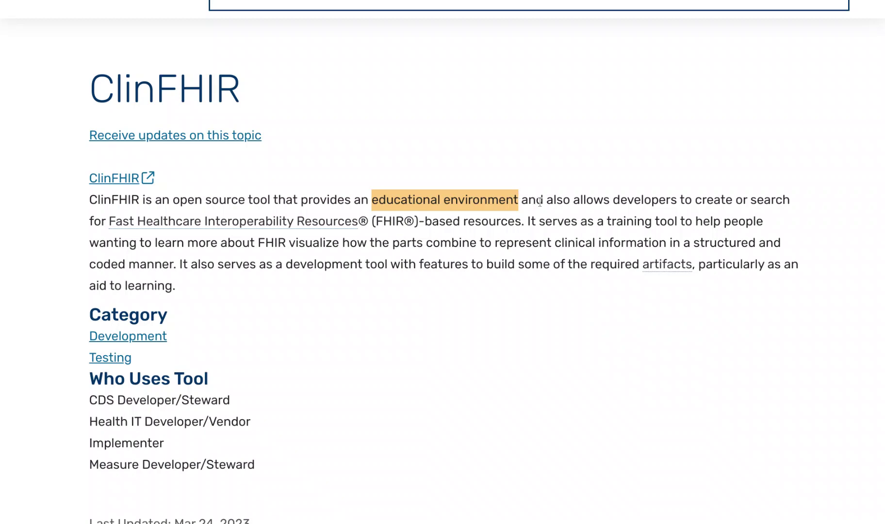
{"action": "left_click", "coordinate": [541, 201]}
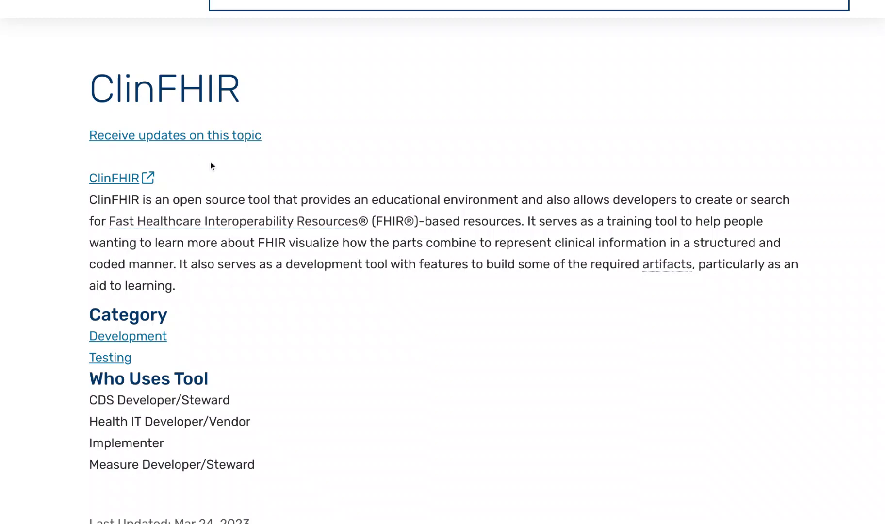
{"action": "left_click", "coordinate": [89, 0]}
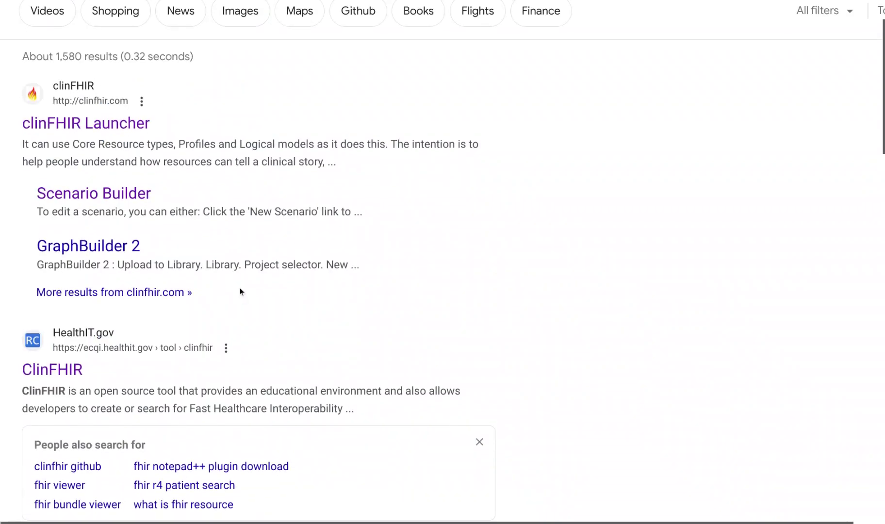
Open the clinFHIR Launcher site and start its Patient Viewer module.
{"action": "left_click", "coordinate": [80, 133]}
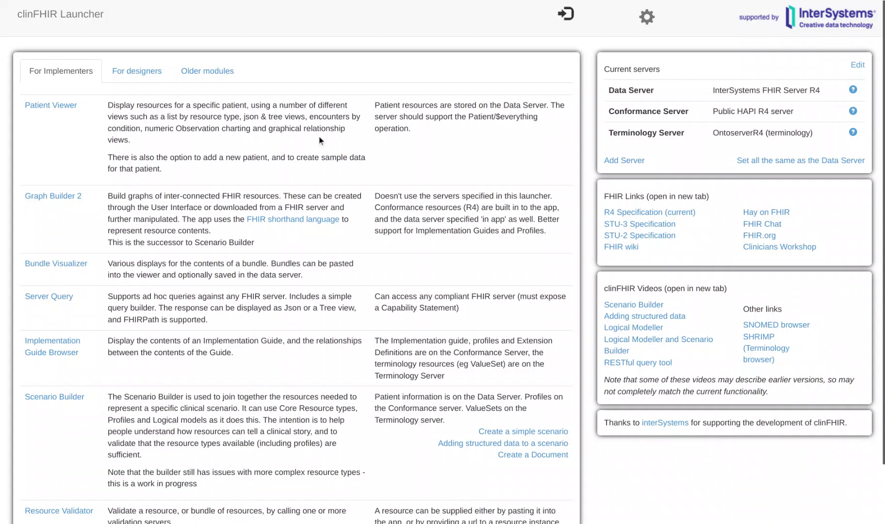
{"action": "left_click", "coordinate": [44, 110]}
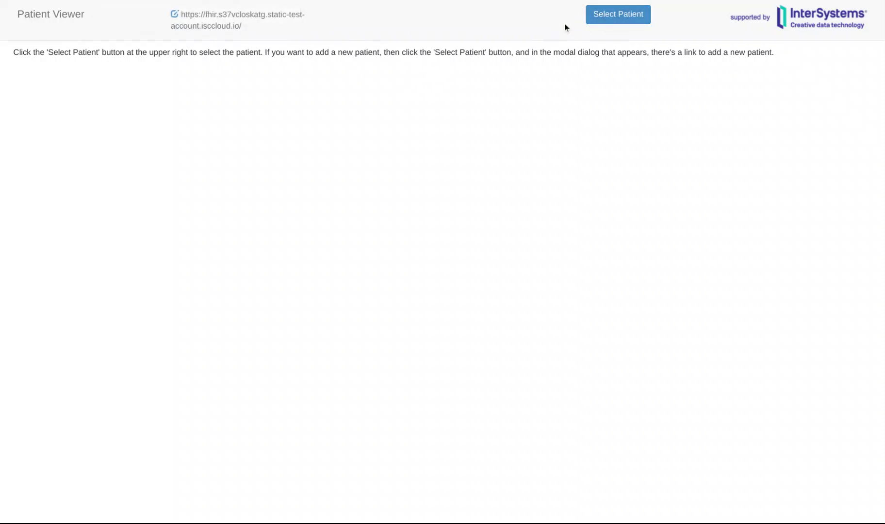
{"action": "left_click", "coordinate": [612, 17]}
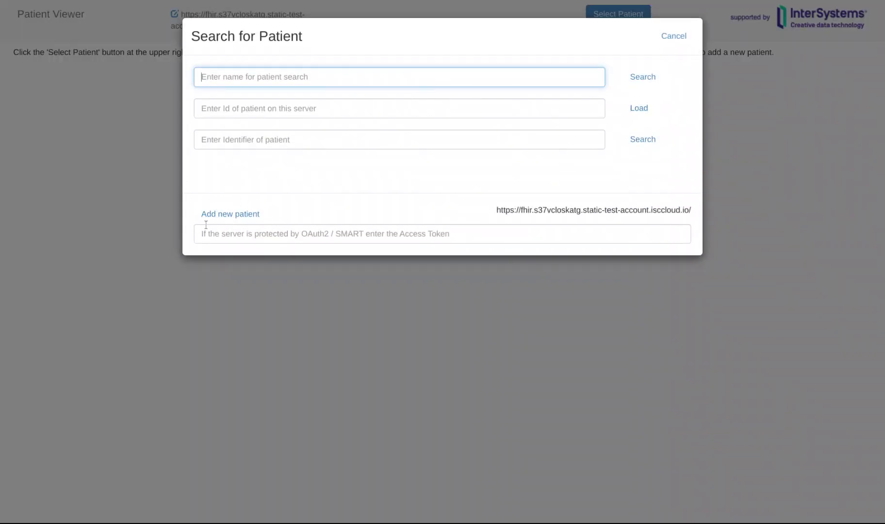
{"action": "left_click", "coordinate": [231, 213]}
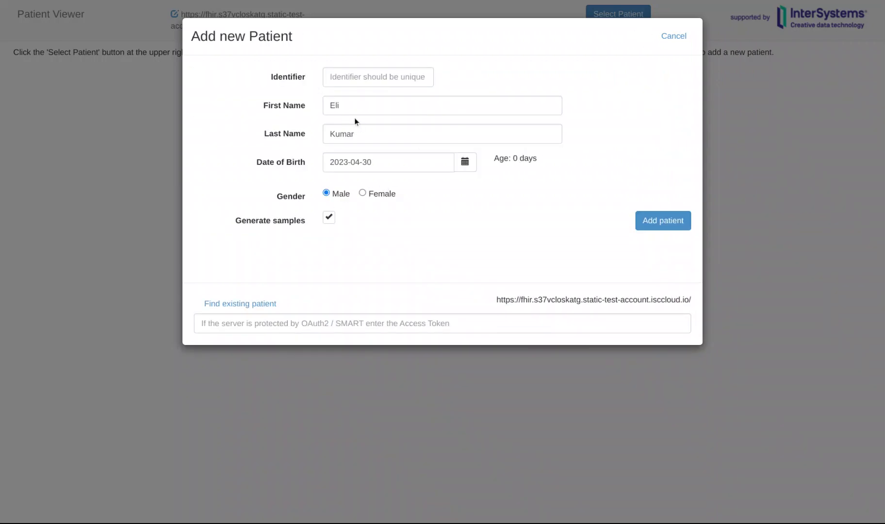
{"action": "left_click", "coordinate": [355, 105]}
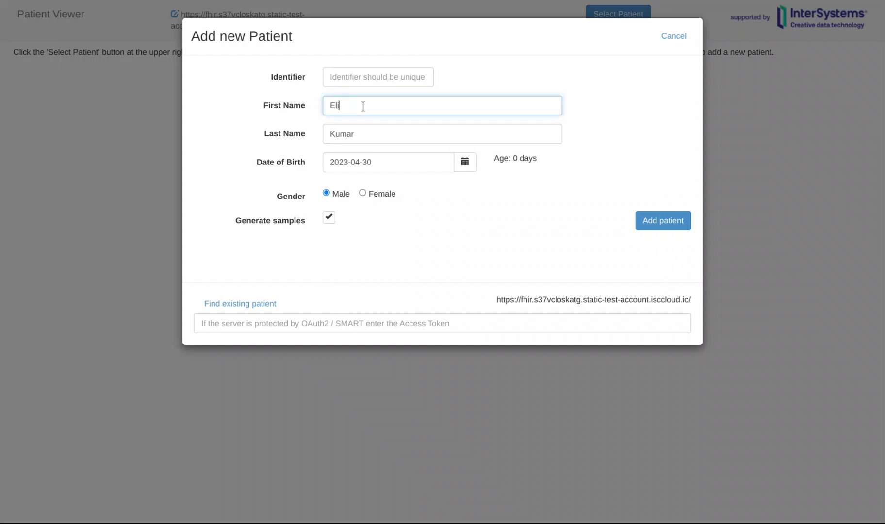
{"action": "key", "text": "BackSpace"}
{"action": "type", "text": "Brian"}
{"action": "key", "text": "Tab"}
{"action": "type", "text": "F"}
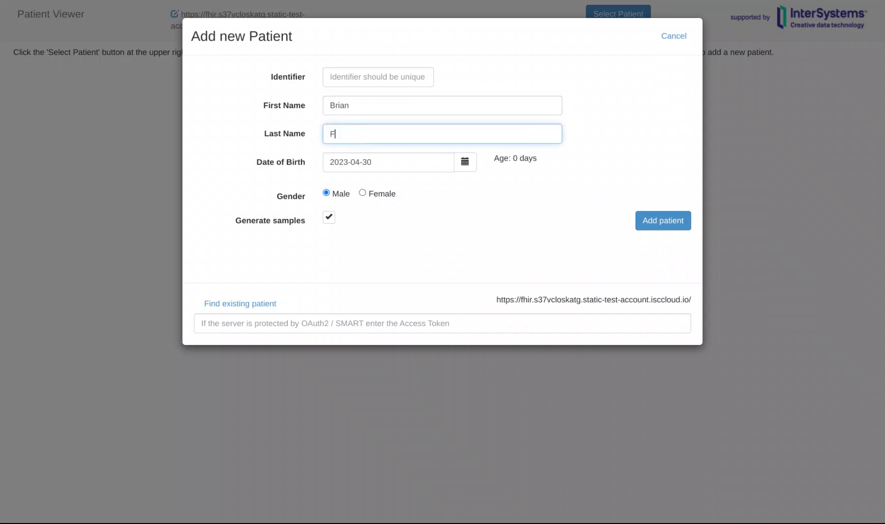
{"action": "type", "text": "ung"}
Change the birth year to 2000, making the birth date 2000-04-30.
{"action": "left_click", "coordinate": [384, 163]}
{"action": "left_click", "coordinate": [348, 164]}
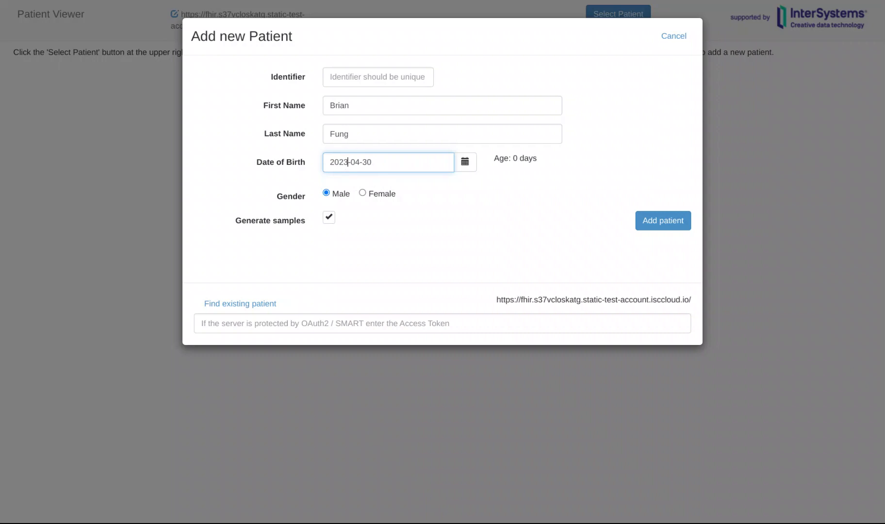
{"action": "key", "text": "BackSpace"}
{"action": "key", "text": "BackSpace"}
{"action": "type", "text": "00"}
{"action": "left_click", "coordinate": [475, 235]}
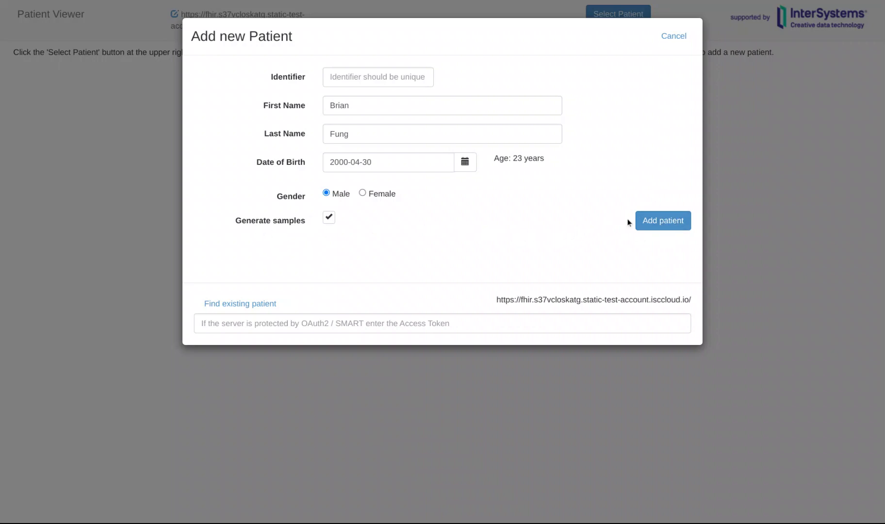
{"action": "left_click", "coordinate": [662, 220]}
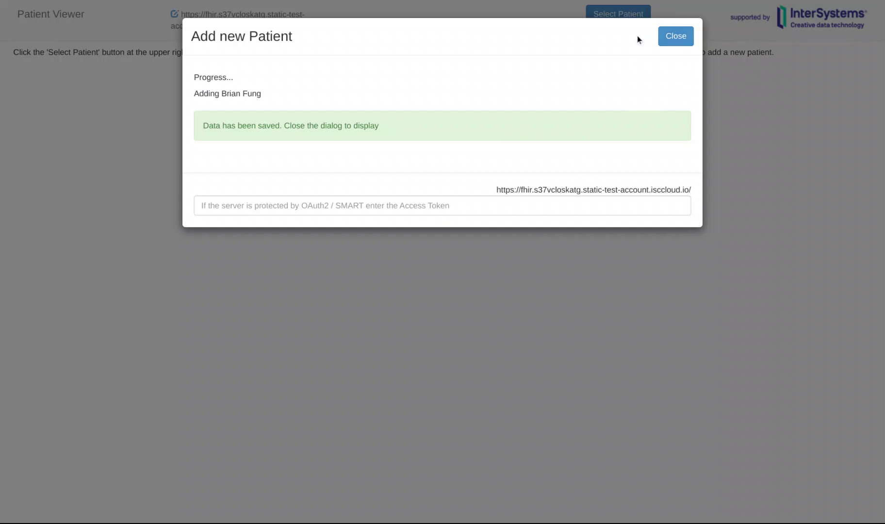
{"action": "left_click", "coordinate": [675, 36]}
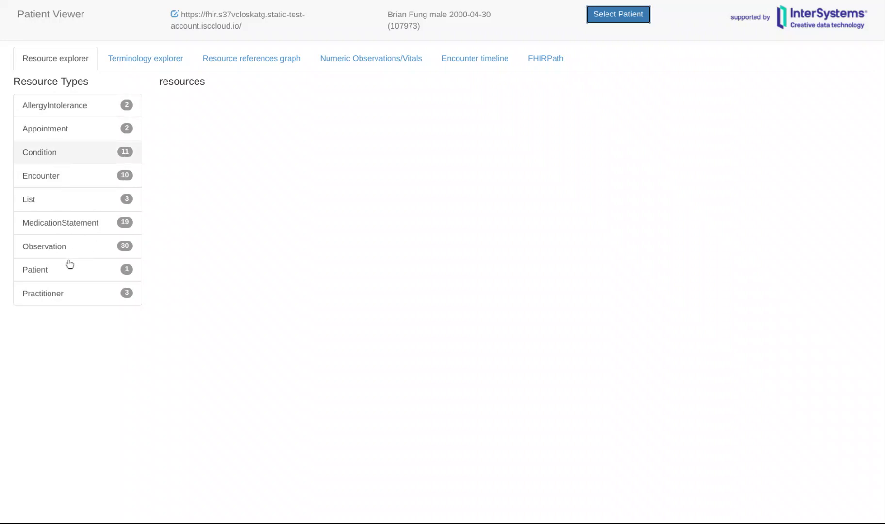
{"action": "left_click", "coordinate": [46, 274]}
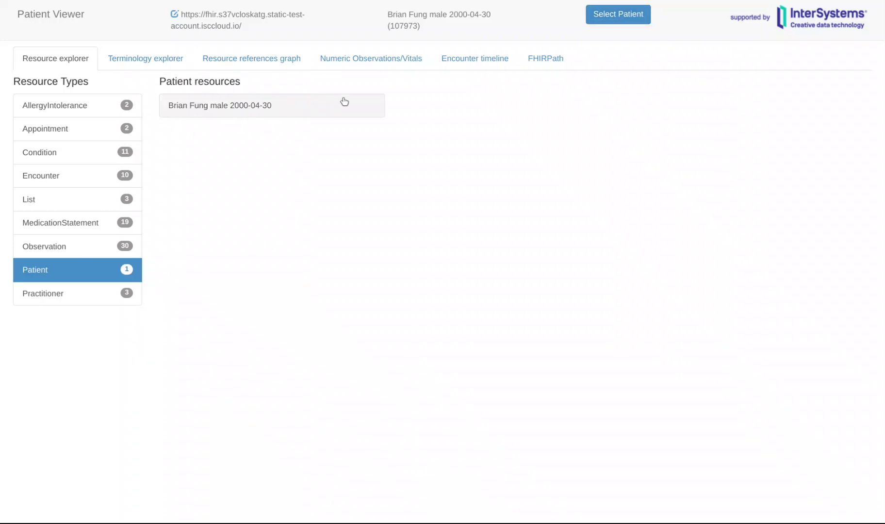
{"action": "left_click", "coordinate": [260, 105]}
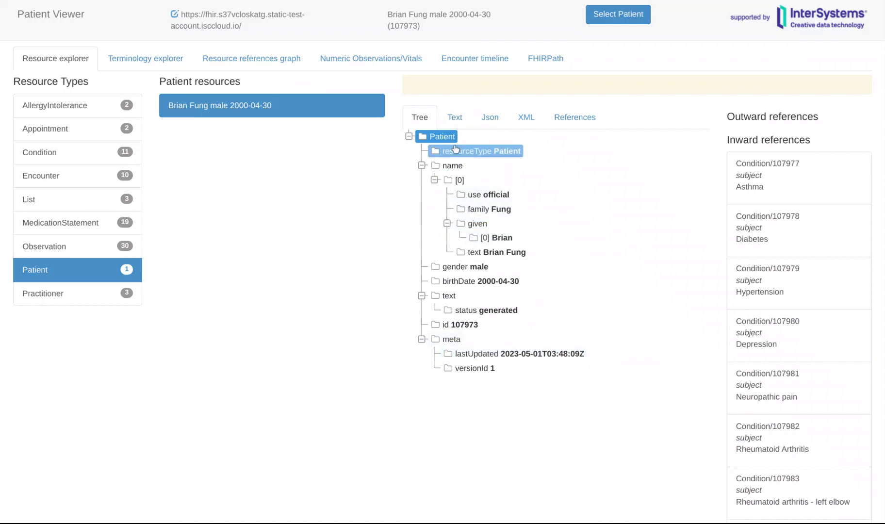
{"action": "left_click", "coordinate": [455, 117]}
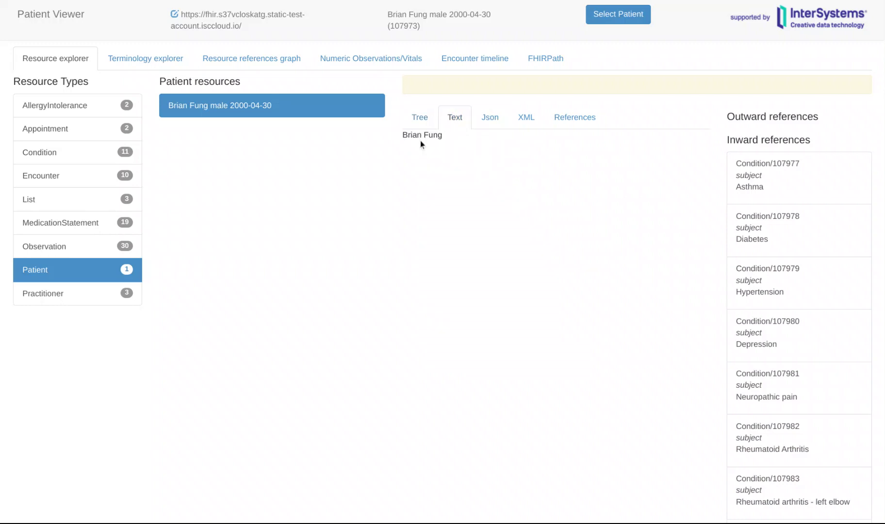
{"action": "left_click", "coordinate": [489, 117]}
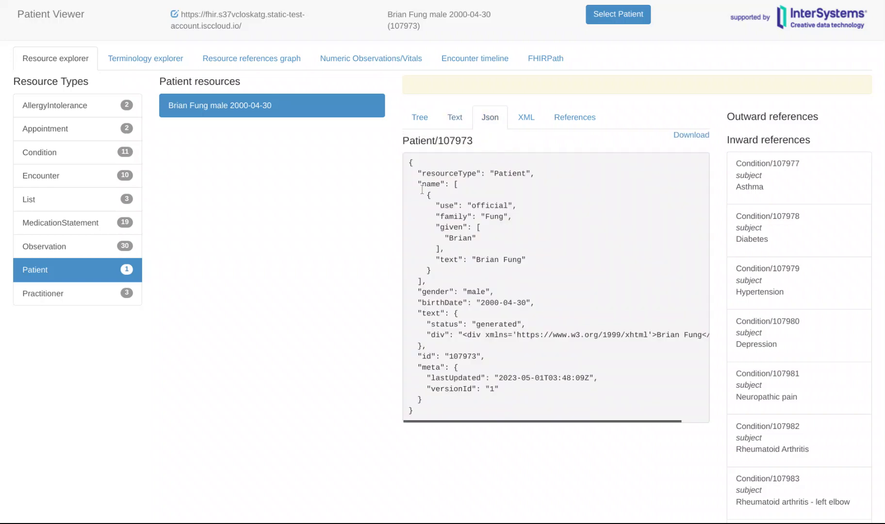
{"action": "left_click", "coordinate": [527, 117]}
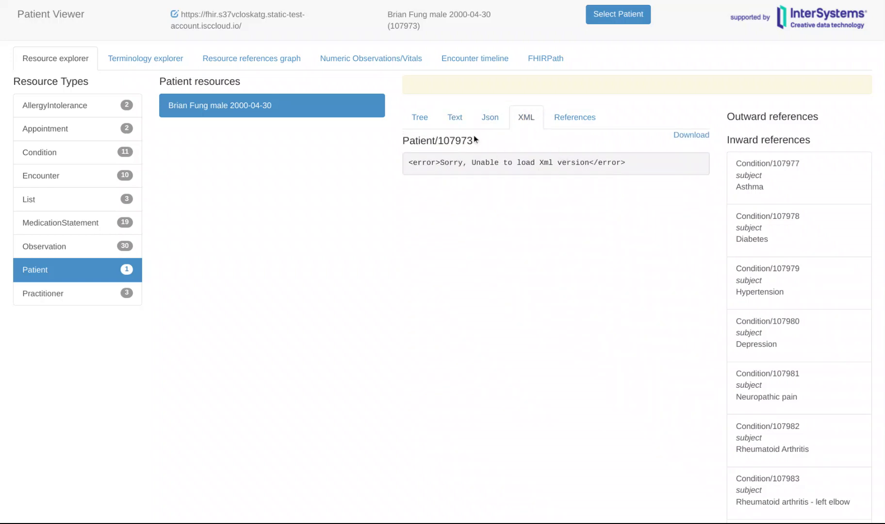
{"action": "left_click", "coordinate": [420, 117]}
{"action": "left_click", "coordinate": [456, 118]}
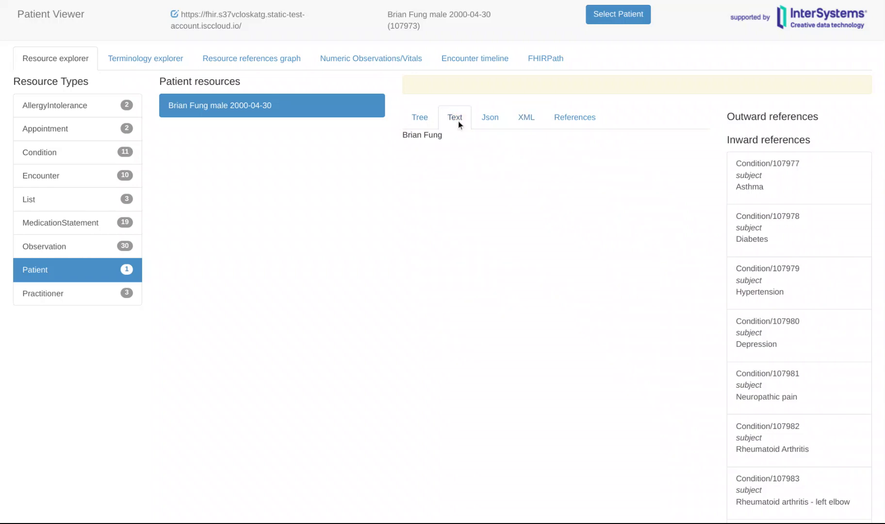
{"action": "left_click", "coordinate": [489, 119]}
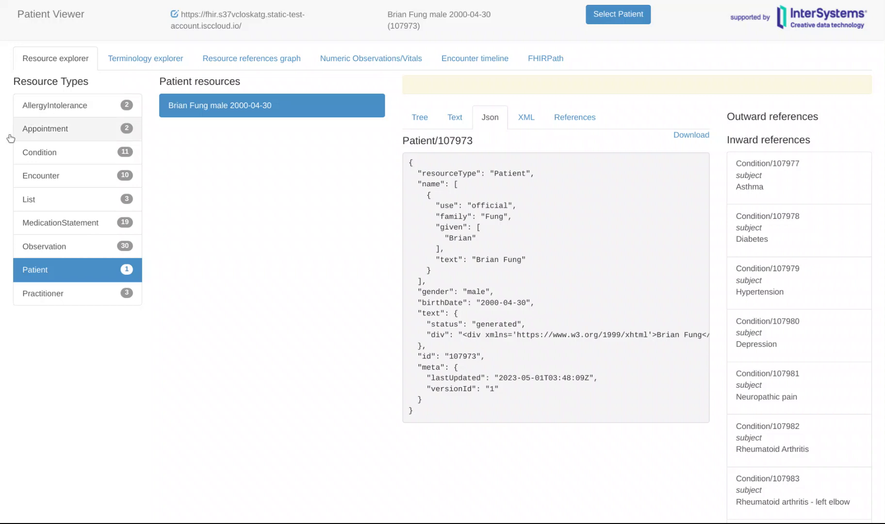
{"action": "left_click", "coordinate": [57, 156]}
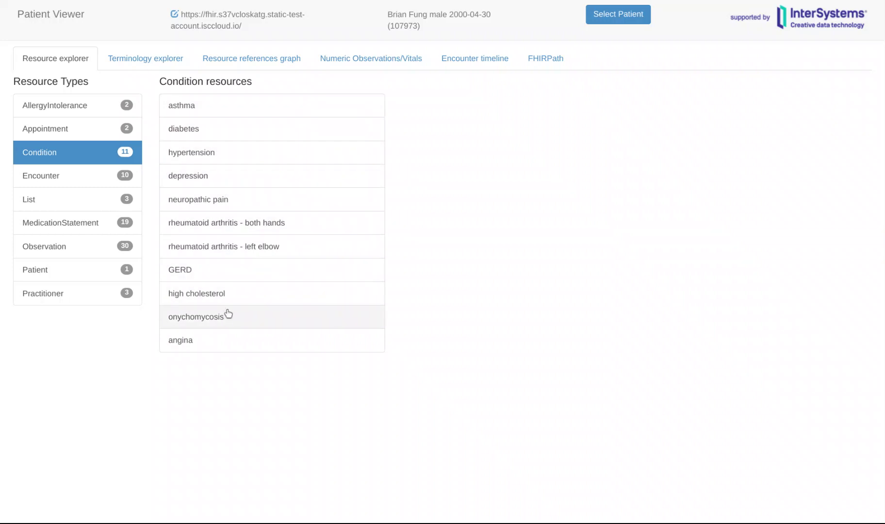
{"action": "left_click", "coordinate": [221, 153]}
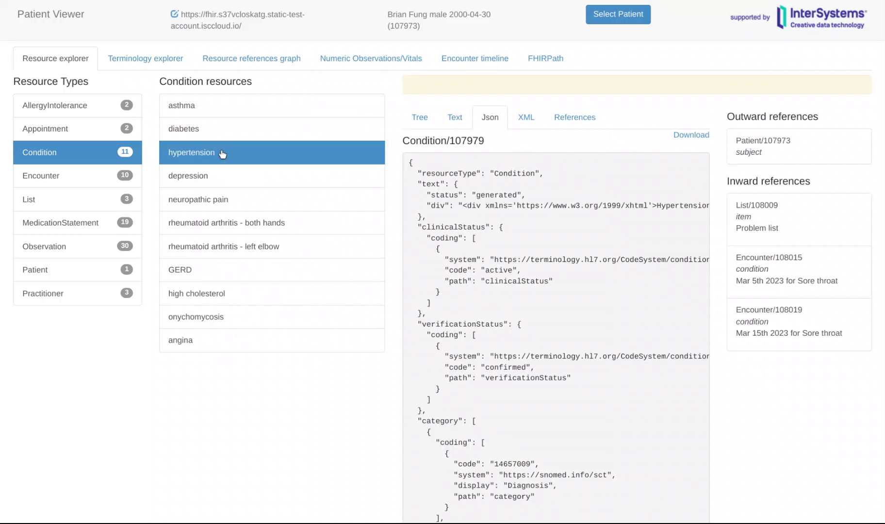
{"action": "scroll", "coordinate": [468, 199], "scroll_direction": "down", "scroll_amount": 1}
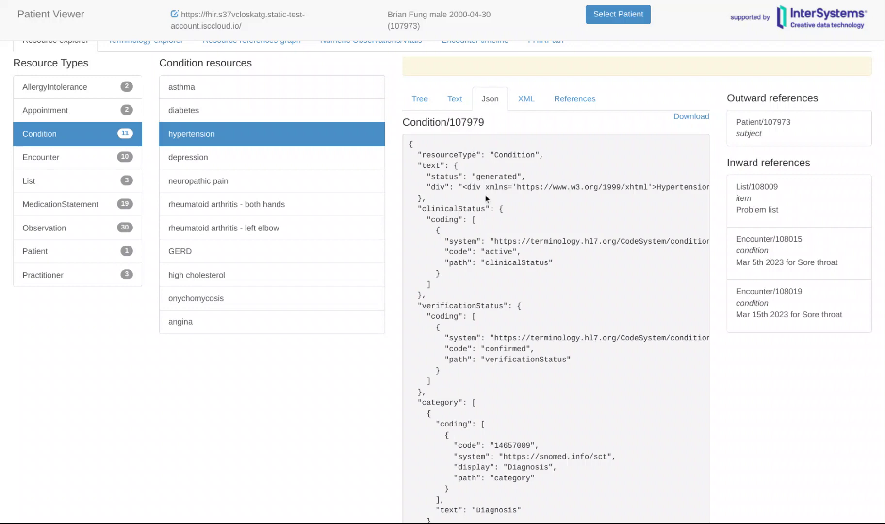
{"action": "scroll", "coordinate": [493, 197], "scroll_direction": "down", "scroll_amount": 2}
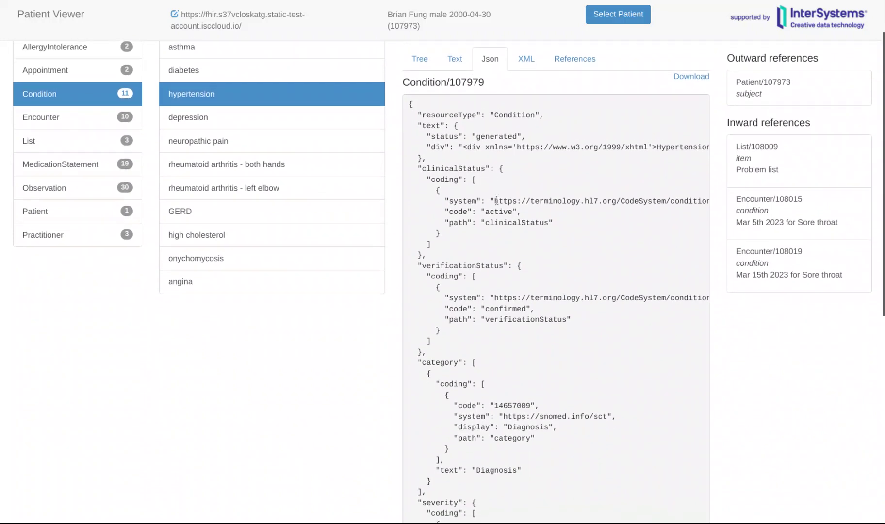
{"action": "scroll", "coordinate": [503, 207], "scroll_direction": "down", "scroll_amount": 2}
{"action": "scroll", "coordinate": [506, 204], "scroll_direction": "down", "scroll_amount": 2}
{"action": "scroll", "coordinate": [505, 197], "scroll_direction": "down", "scroll_amount": 2}
{"action": "scroll", "coordinate": [490, 187], "scroll_direction": "down", "scroll_amount": 2}
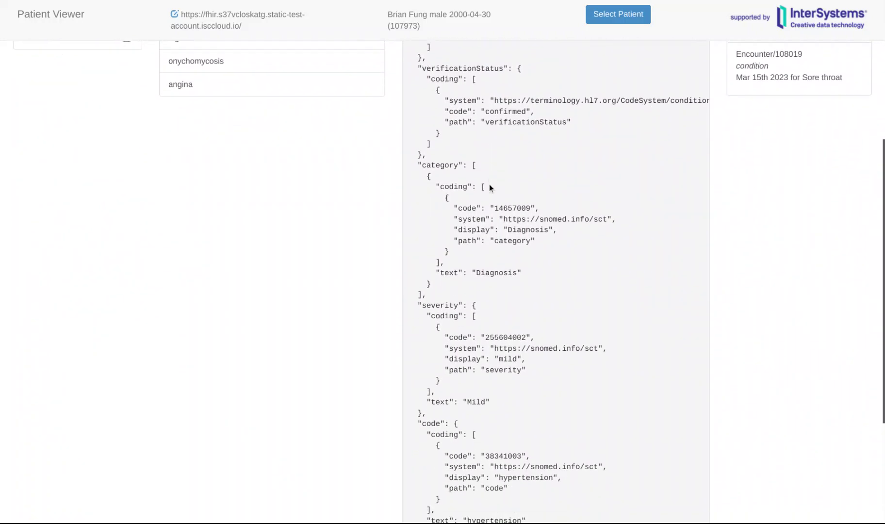
{"action": "scroll", "coordinate": [489, 187], "scroll_direction": "down", "scroll_amount": 2}
{"action": "scroll", "coordinate": [489, 184], "scroll_direction": "down", "scroll_amount": 2}
{"action": "scroll", "coordinate": [488, 184], "scroll_direction": "down", "scroll_amount": 1}
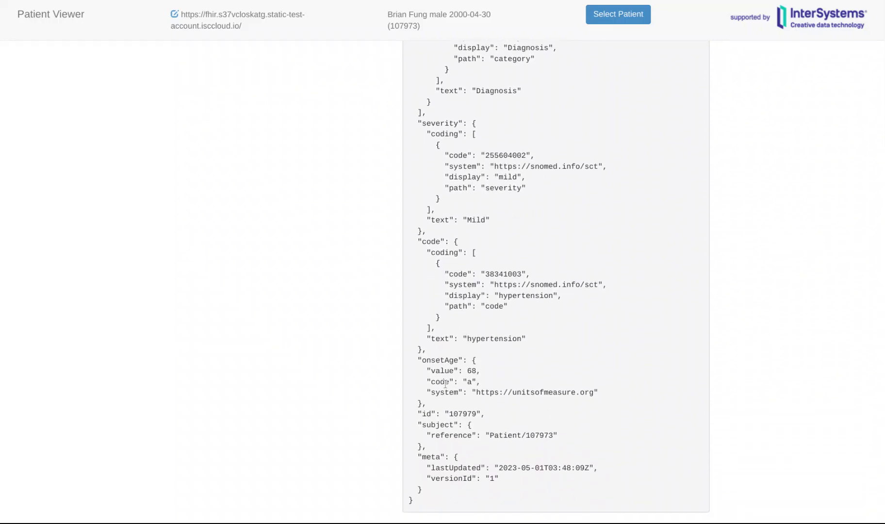
{"action": "left_click_drag", "start_coordinate": [422, 424], "coordinate": [455, 425]}
{"action": "left_click_drag", "start_coordinate": [430, 436], "coordinate": [475, 435]}
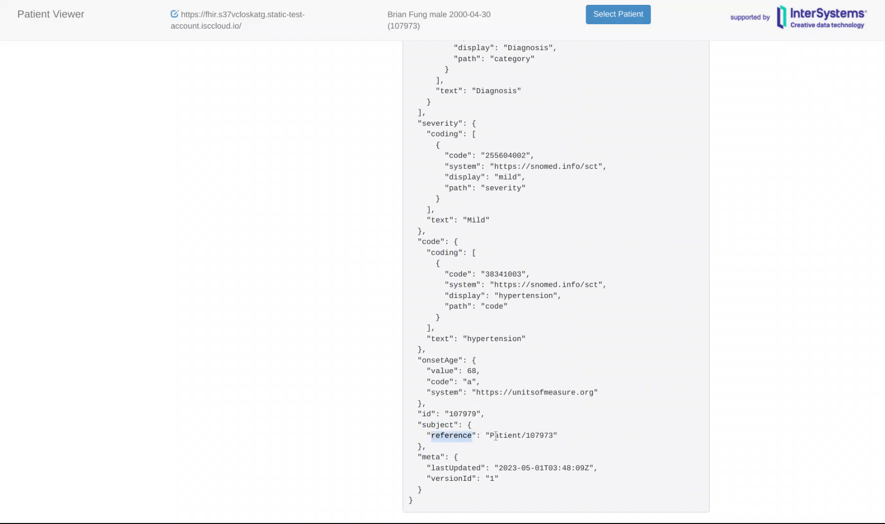
{"action": "left_click_drag", "start_coordinate": [489, 436], "coordinate": [520, 436]}
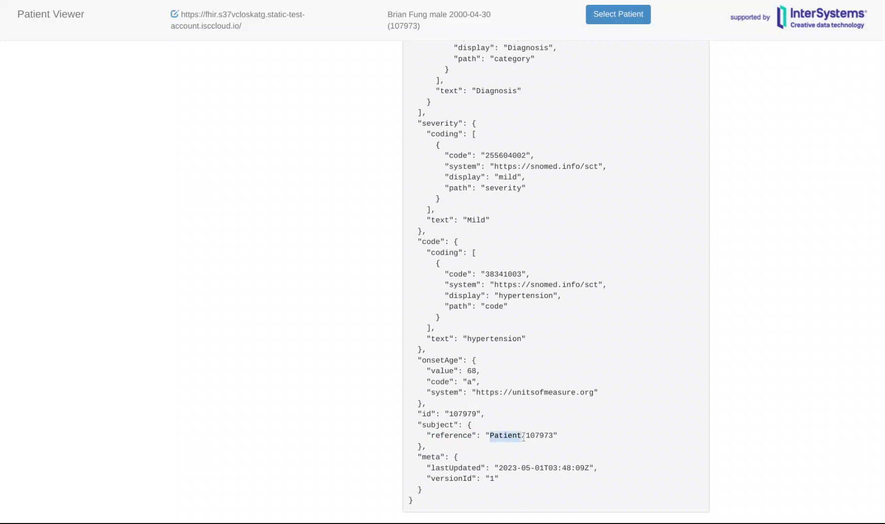
{"action": "left_click_drag", "start_coordinate": [526, 436], "coordinate": [553, 435]}
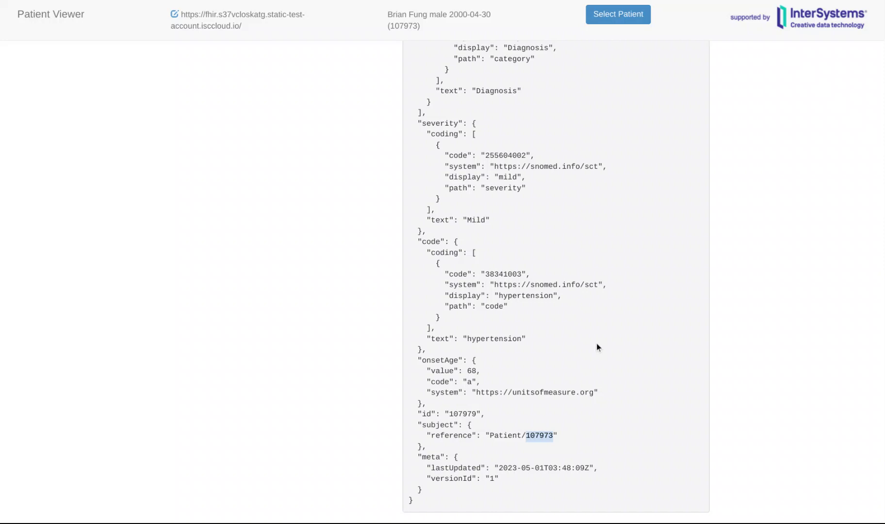
{"action": "scroll", "coordinate": [584, 348], "scroll_direction": "up", "scroll_amount": 1}
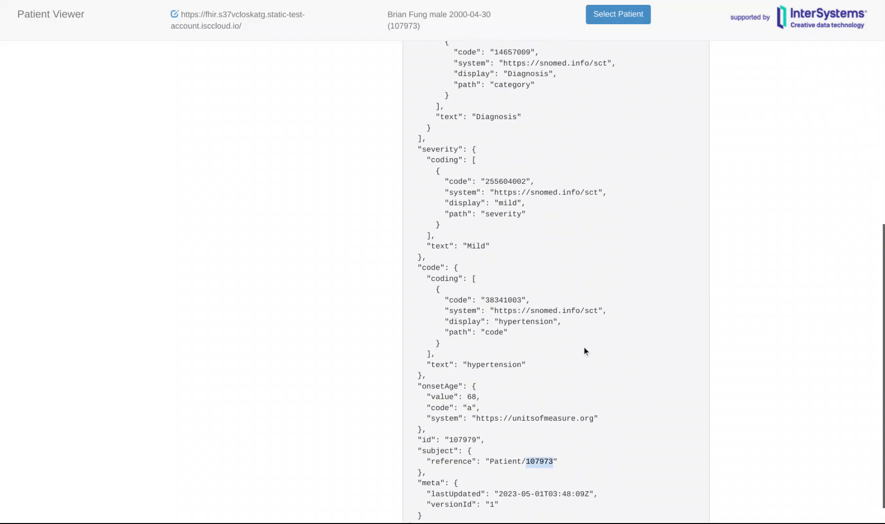
{"action": "scroll", "coordinate": [576, 350], "scroll_direction": "down", "scroll_amount": 1}
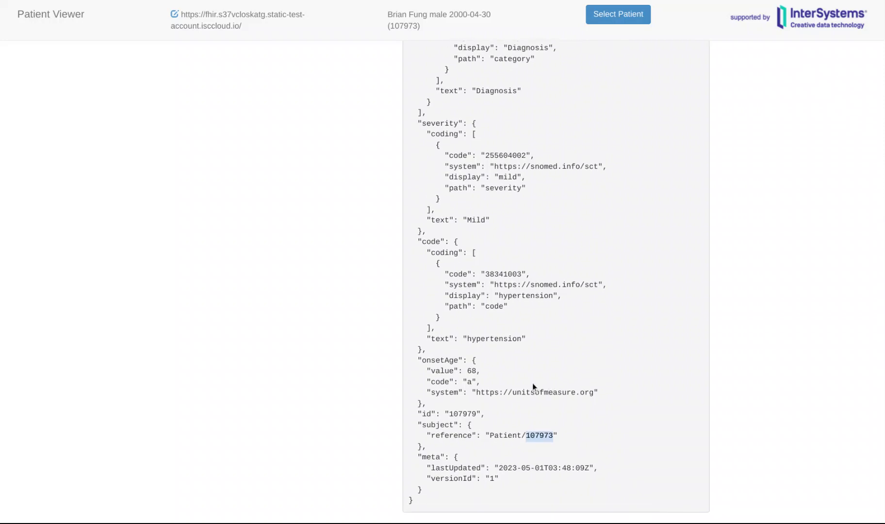
Re-highlight the subject reference, clear it, and list the Patient resources again.
{"action": "left_click", "coordinate": [432, 437]}
{"action": "left_click_drag", "start_coordinate": [430, 436], "coordinate": [555, 436]}
{"action": "left_click", "coordinate": [567, 414]}
{"action": "scroll", "coordinate": [539, 415], "scroll_direction": "up", "scroll_amount": 10}
{"action": "scroll", "coordinate": [533, 417], "scroll_direction": "up", "scroll_amount": 2}
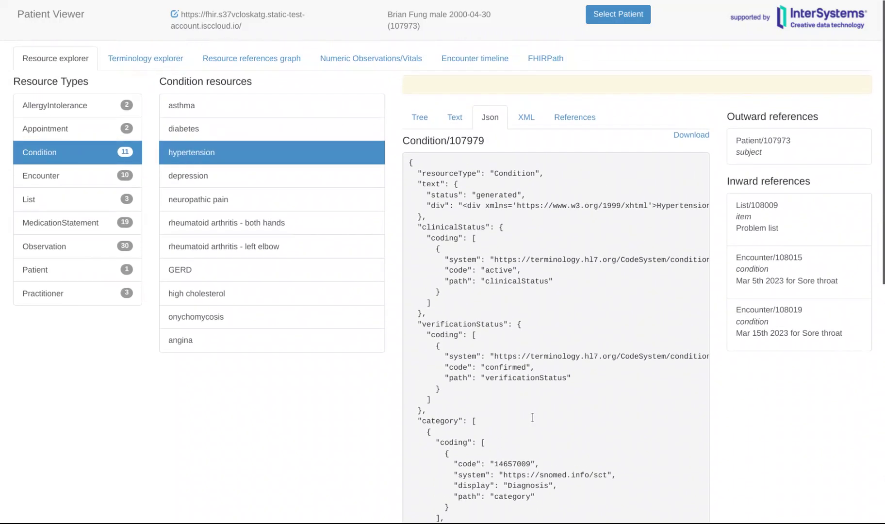
{"action": "left_click", "coordinate": [98, 270]}
{"action": "left_click", "coordinate": [263, 105]}
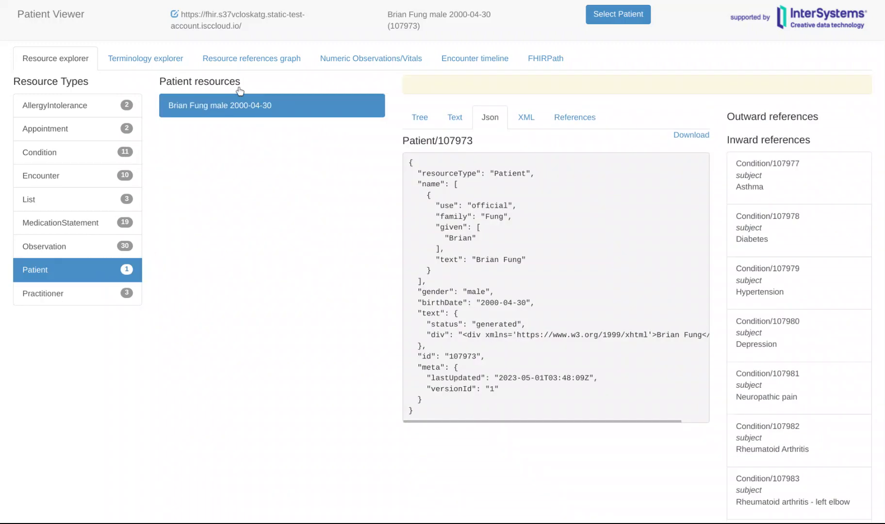